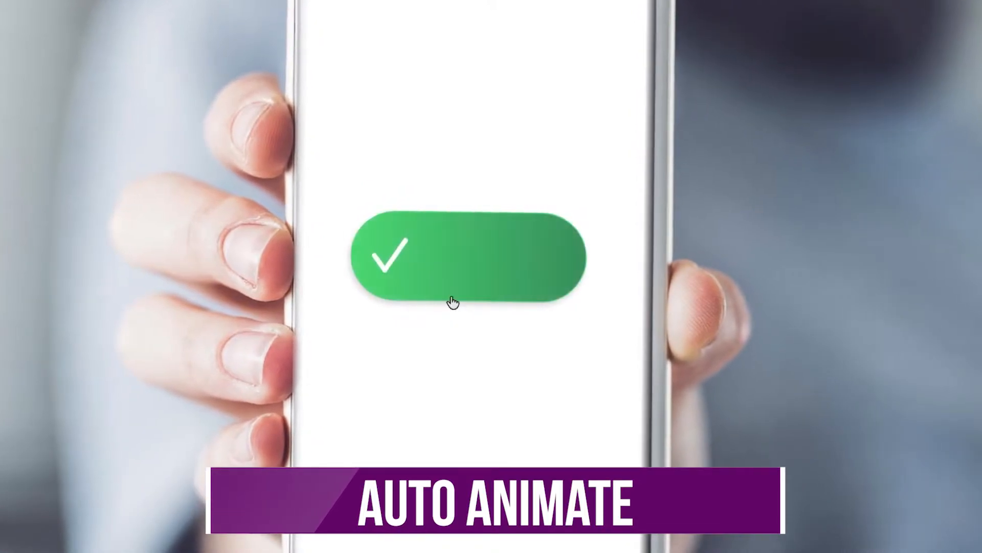
# Step: Draw a pill-shaped rectangle about 245 × 96 with a corner radius of 48 on the Switch artboard
pyautogui.press('r')
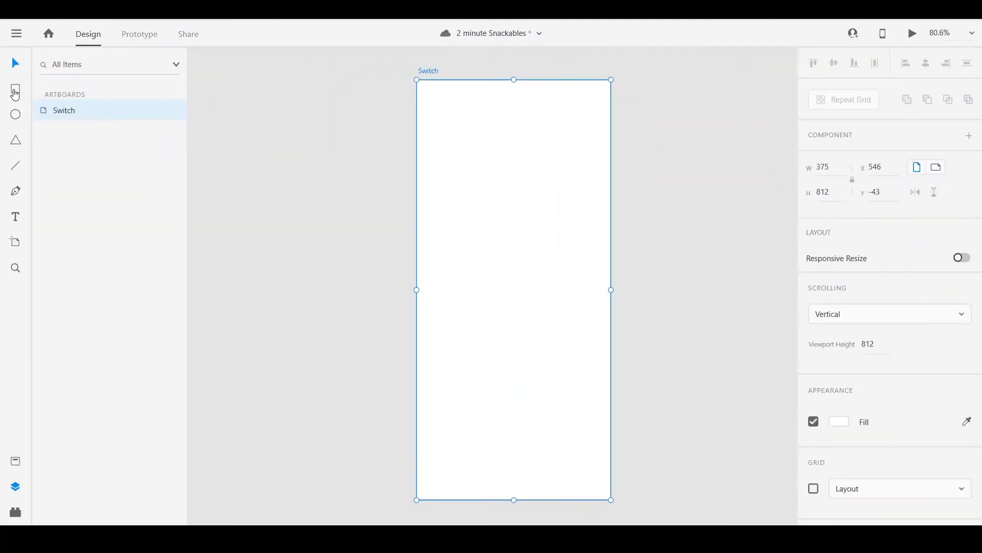
pyautogui.moveTo(449, 218); pyautogui.dragTo(524, 274)
# Step: Give the pill a linear gradient fill running horizontally from its left end to its right end
pyautogui.scroll(-3, 888, 491)
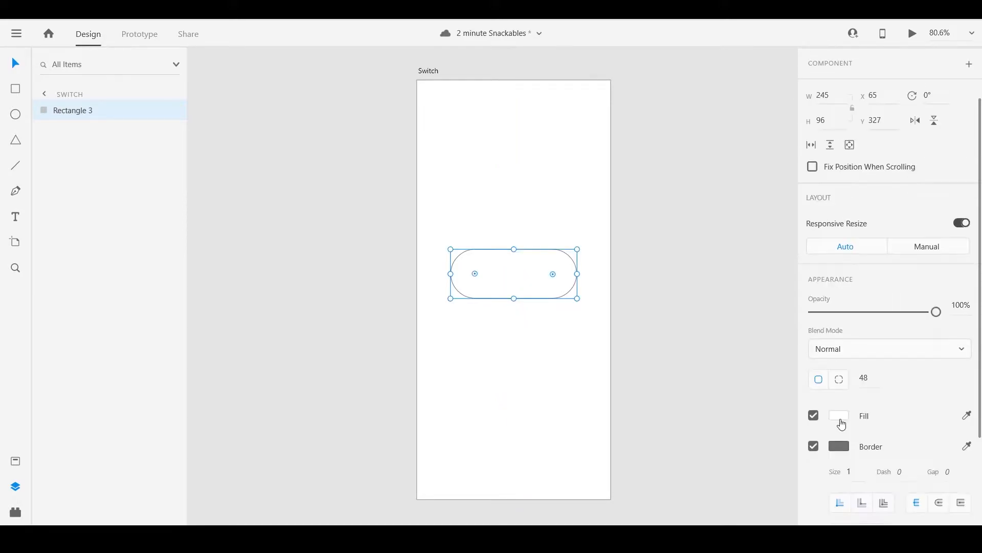
pyautogui.click(839, 415)
pyautogui.click(701, 306)
pyautogui.click(676, 328)
pyautogui.moveTo(508, 249); pyautogui.dragTo(450, 273)
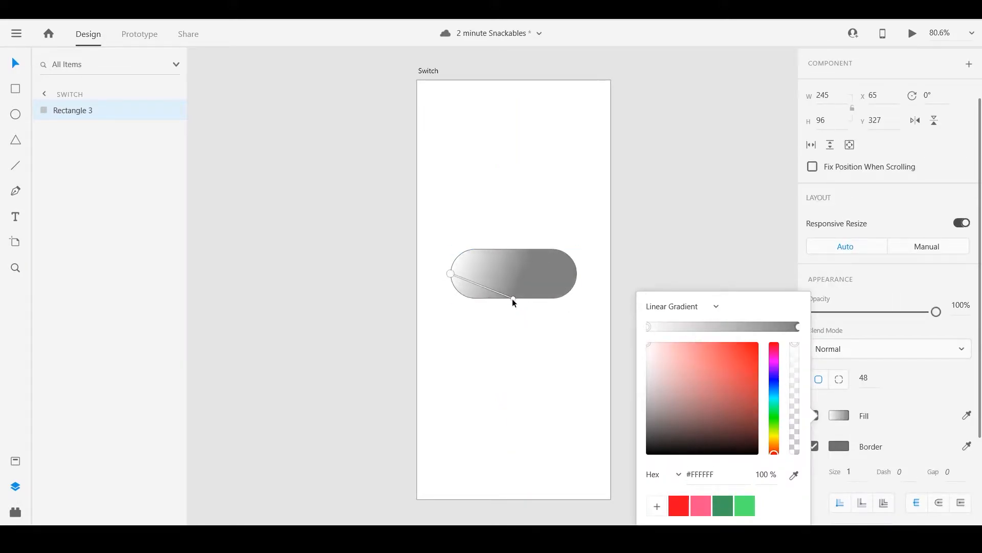
pyautogui.moveTo(513, 298); pyautogui.dragTo(576, 273)
# Step: Colour the pill's gradient from light green on the left to dark green on the right using the saved swatches
pyautogui.click(649, 326)
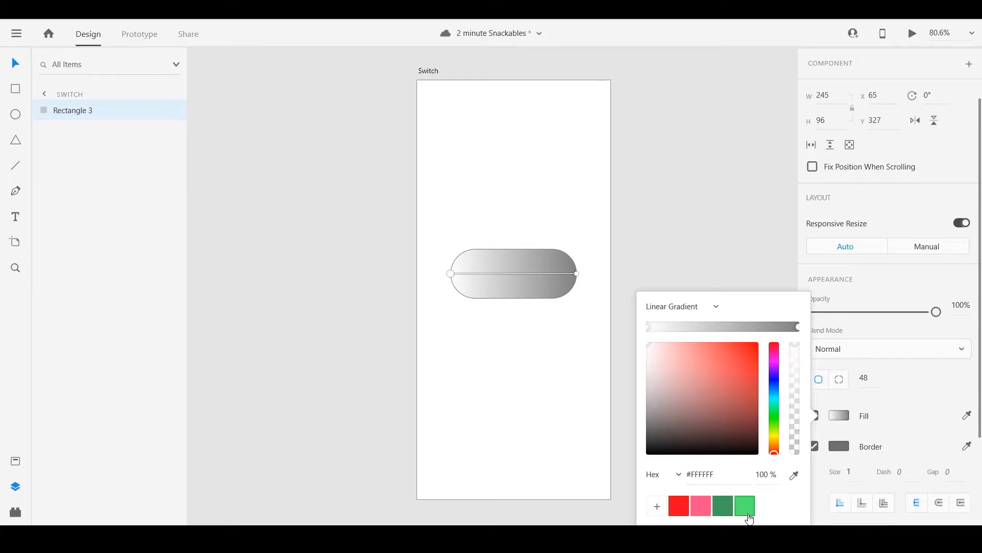
pyautogui.click(744, 506)
pyautogui.click(797, 327)
pyautogui.click(723, 505)
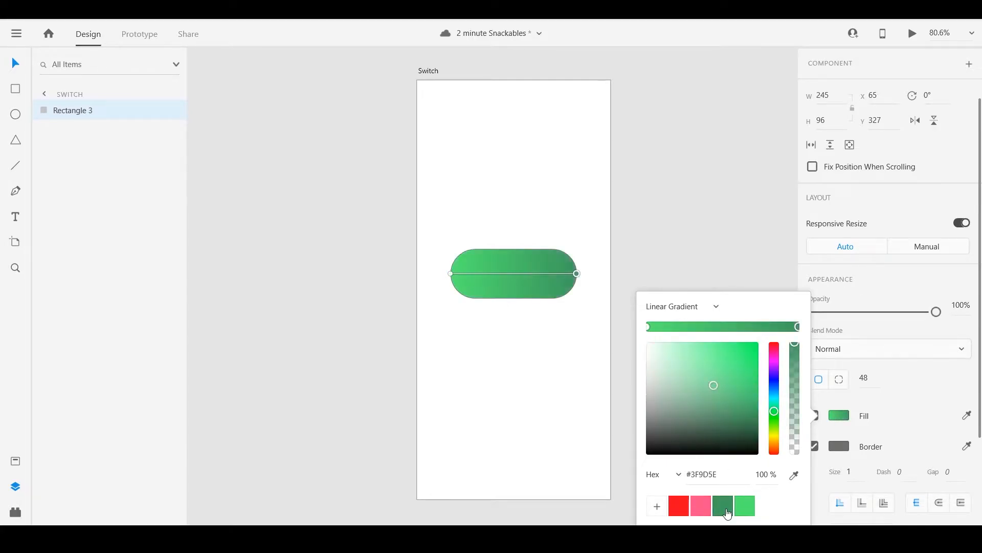
pyautogui.click(546, 379)
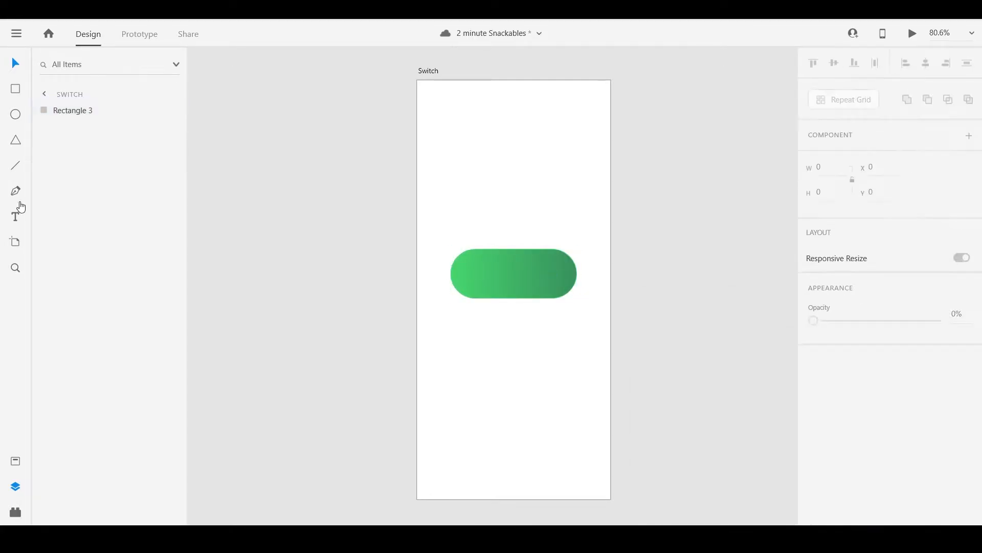
# Step: Draw a vertical line about 51 long inside the pill and make its border near-white
pyautogui.click(16, 169)
pyautogui.moveTo(494, 260); pyautogui.dragTo(494, 286)
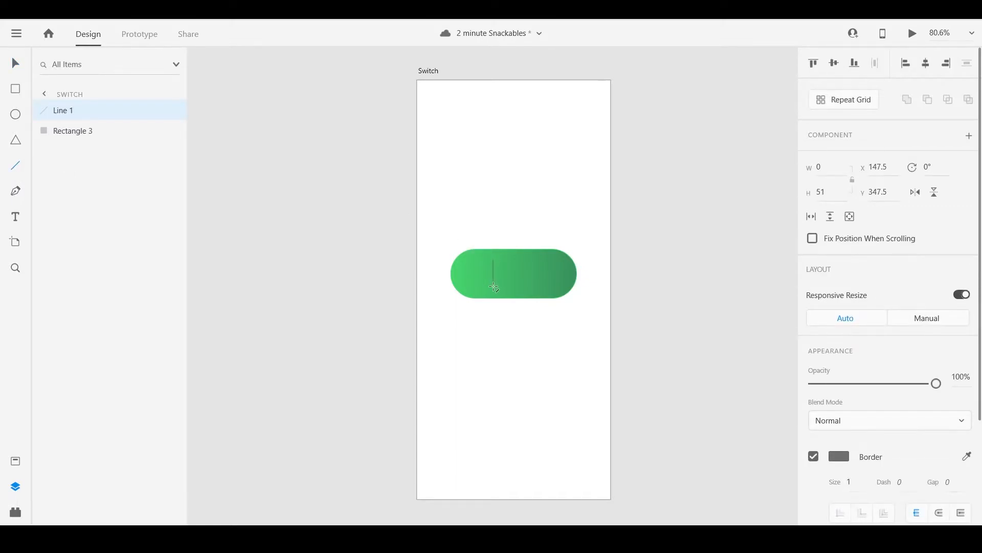
pyautogui.click(839, 456)
pyautogui.moveTo(652, 362); pyautogui.dragTo(650, 333)
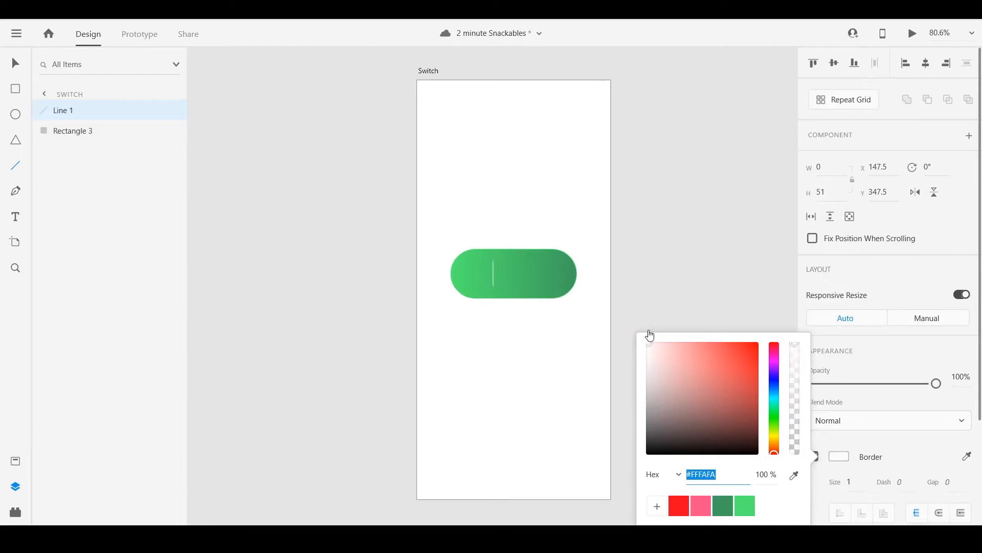
# Step: Set the line's border size to 3 and give it round caps
pyautogui.click(858, 483)
pyautogui.click(849, 483)
pyautogui.write('3')
pyautogui.click(939, 512)
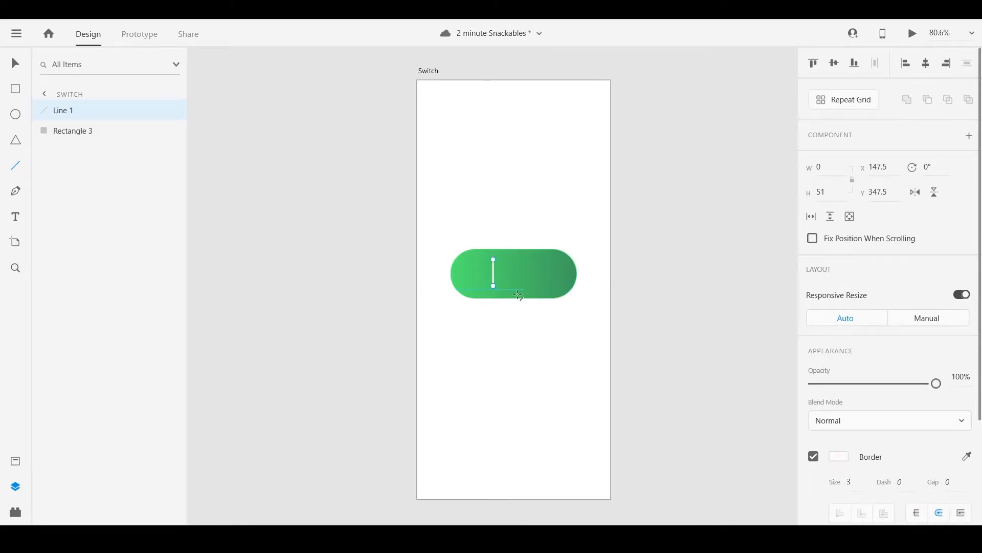
# Step: Duplicate the white line and arrange the two lines into a check mark
pyautogui.hotkey('ctrl', 'd')
pyautogui.moveTo(491, 269)
pyautogui.mouseDown()
pyautogui.moveTo(480, 269)
pyautogui.moveTo(486, 284)
pyautogui.moveTo(495, 264)
pyautogui.moveTo(480, 277)
pyautogui.moveTo(495, 266)
pyautogui.mouseUp()
pyautogui.click(479, 274)
pyautogui.click(494, 268)
pyautogui.press('Escape')
# Step: Group the two lines of the check mark
pyautogui.click(489, 278)
pyautogui.keyDown('shift'); pyautogui.click(480, 279); pyautogui.keyUp('shift')
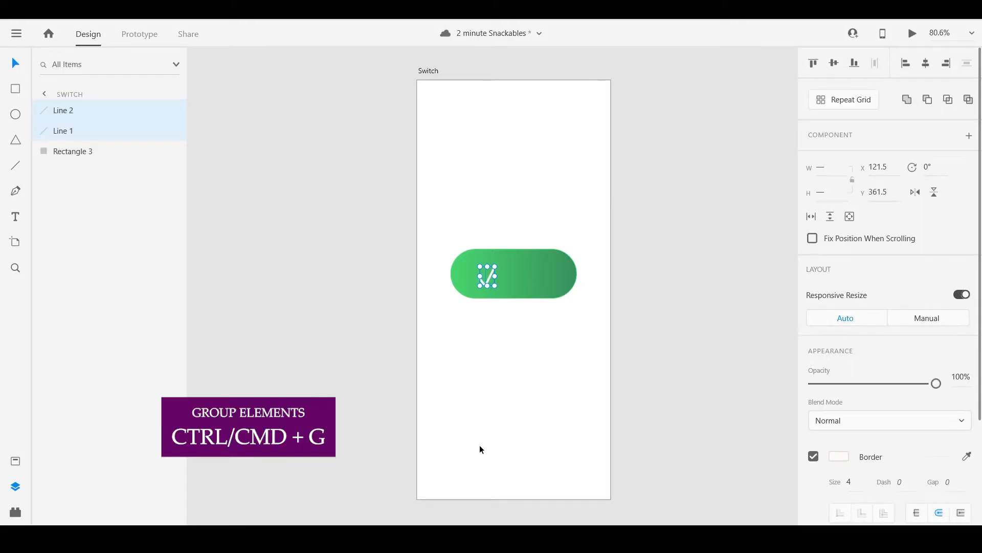
pyautogui.hotkey('ctrl', 'g')
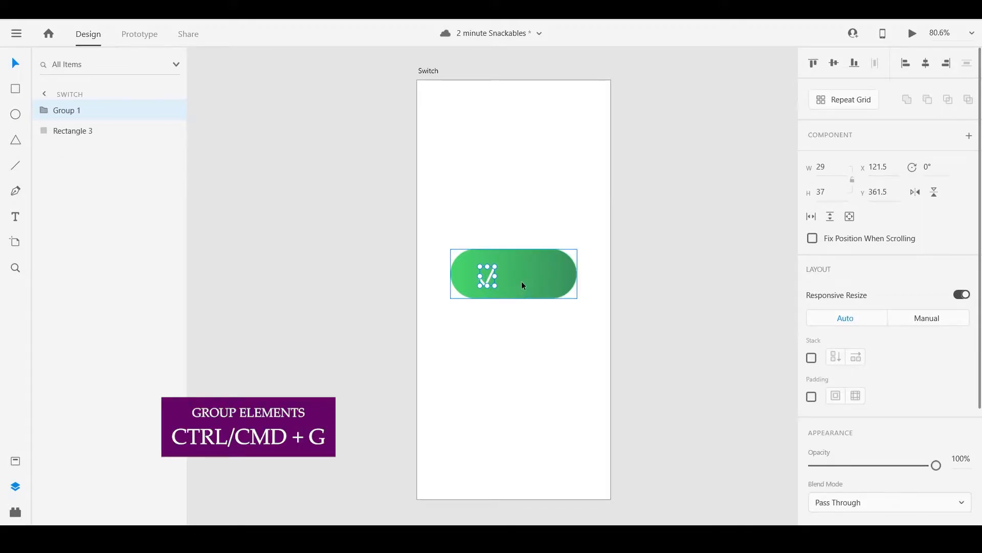
# Step: Rename the check mark group as Icon and move it to the left end of the pill
pyautogui.doubleClick(67, 110)
pyautogui.write('Icon')
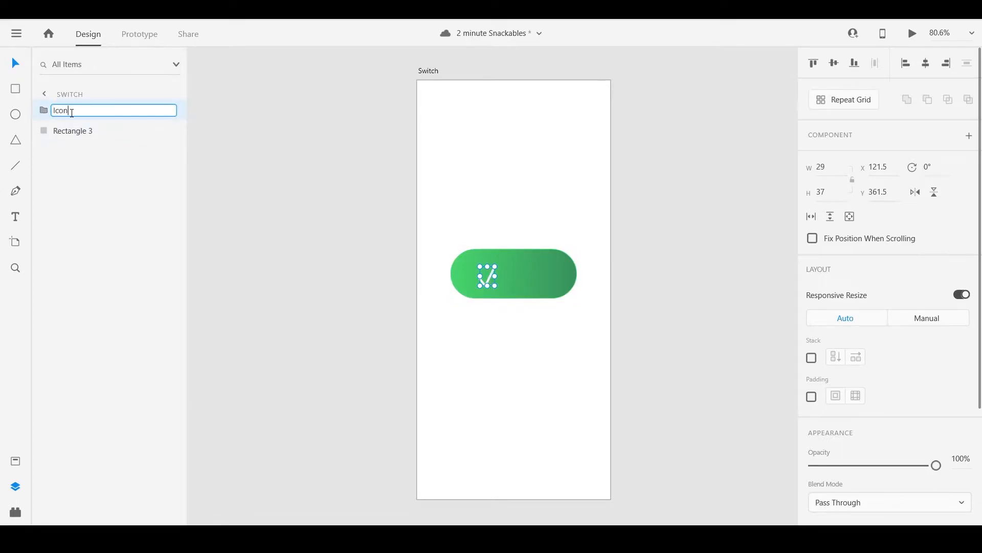
pyautogui.press('Return')
pyautogui.moveTo(493, 281); pyautogui.dragTo(468, 276)
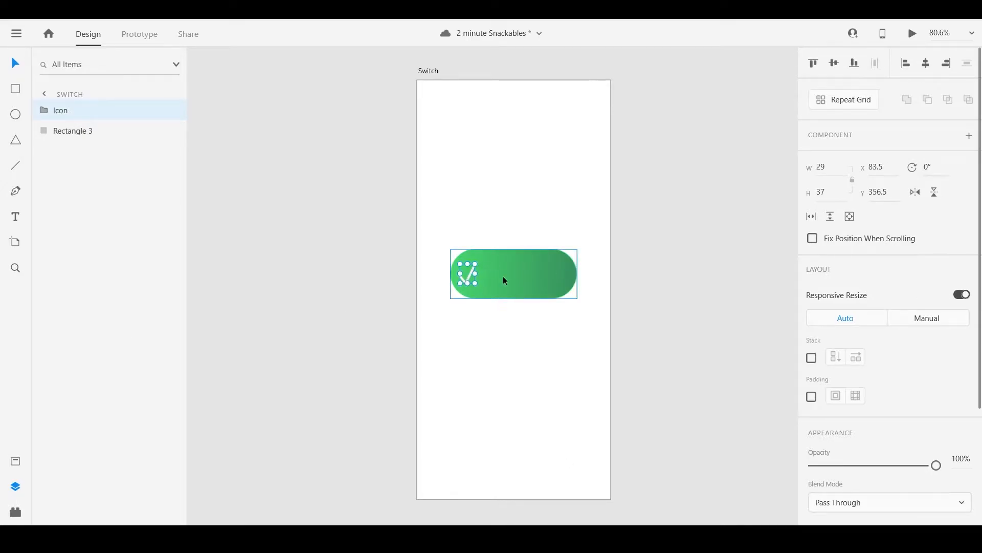
pyautogui.click(481, 377)
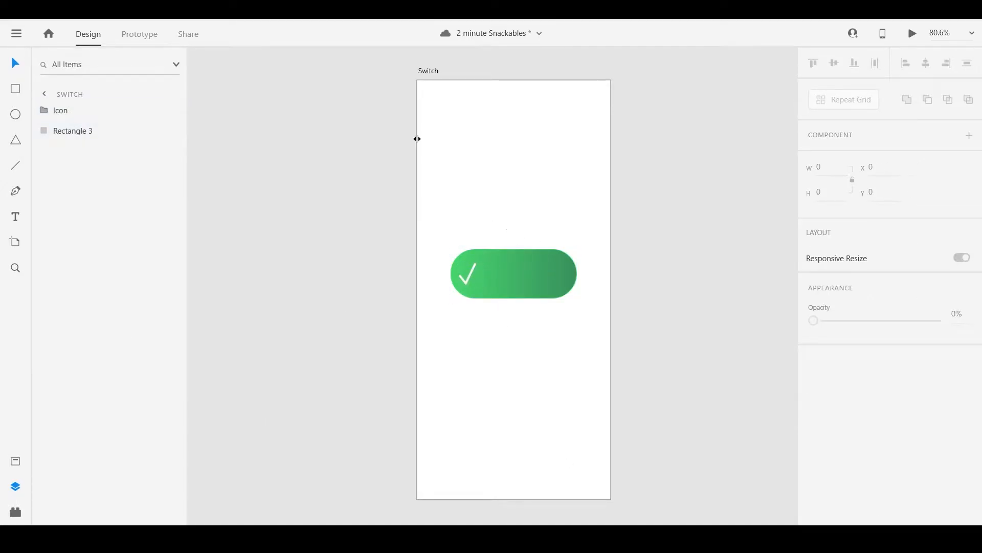
# Step: Duplicate the Switch artboard and rename the copy as Switch
pyautogui.click(429, 70)
pyautogui.hotkey('ctrl', 'd')
pyautogui.doubleClick(413, 69)
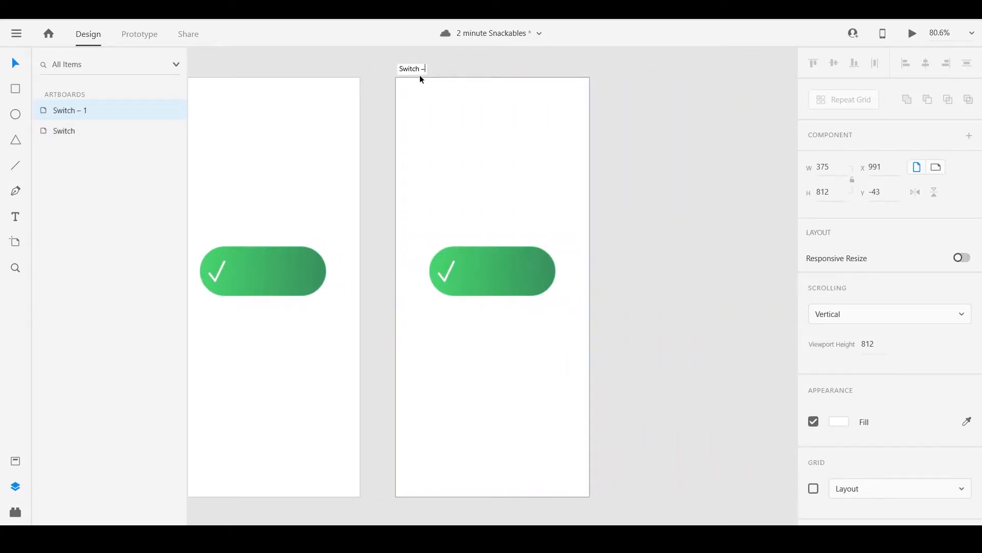
pyautogui.write('Switch')
pyautogui.press('Return')
# Step: Recolour the copied pill with a pink-to-red gradient fill and a pink border using the saved swatches
pyautogui.scroll(-1, 528, 320)
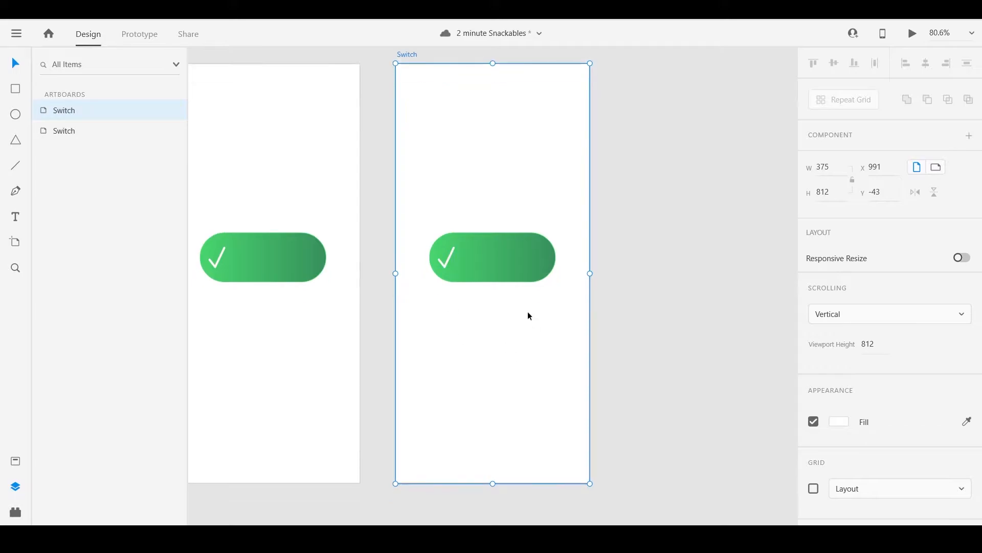
pyautogui.click(510, 272)
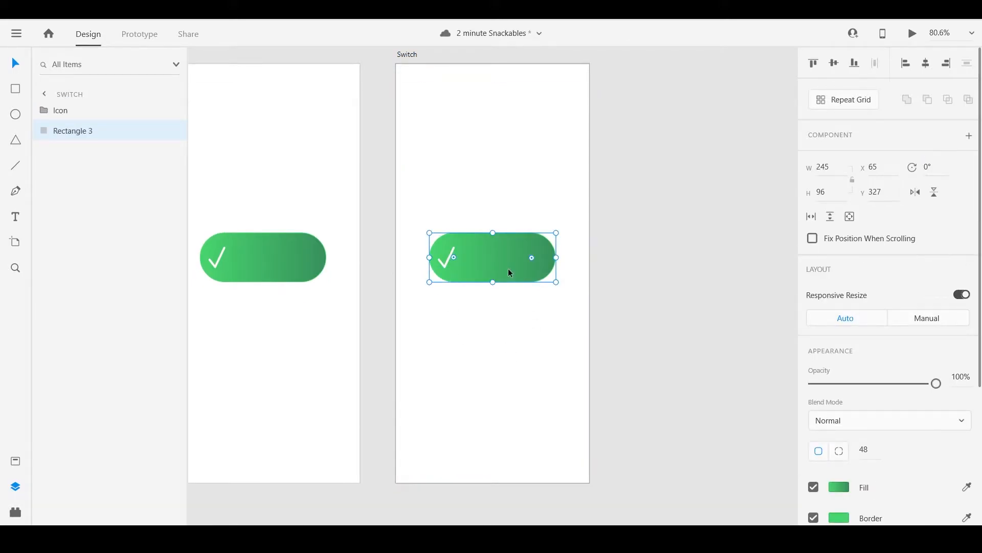
pyautogui.click(839, 486)
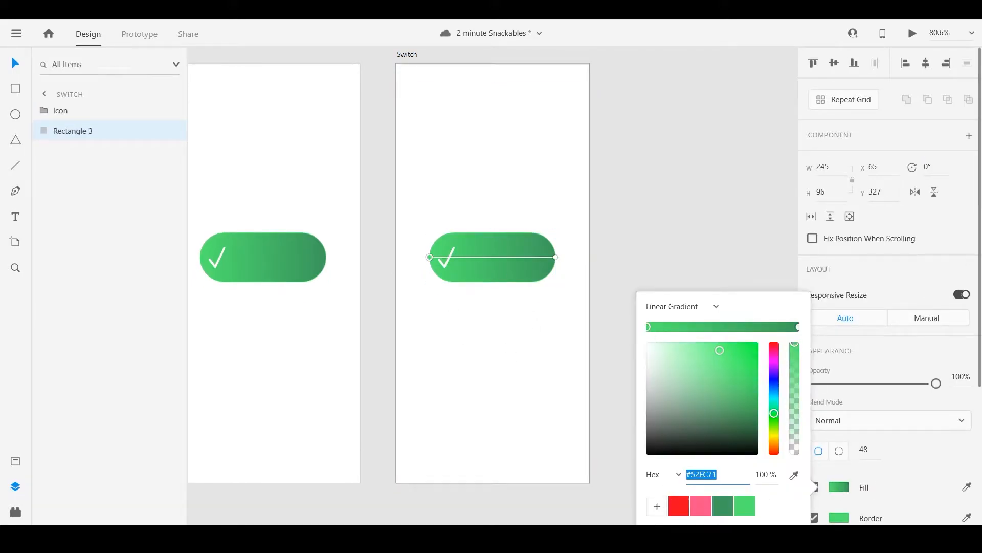
pyautogui.click(700, 509)
pyautogui.click(675, 507)
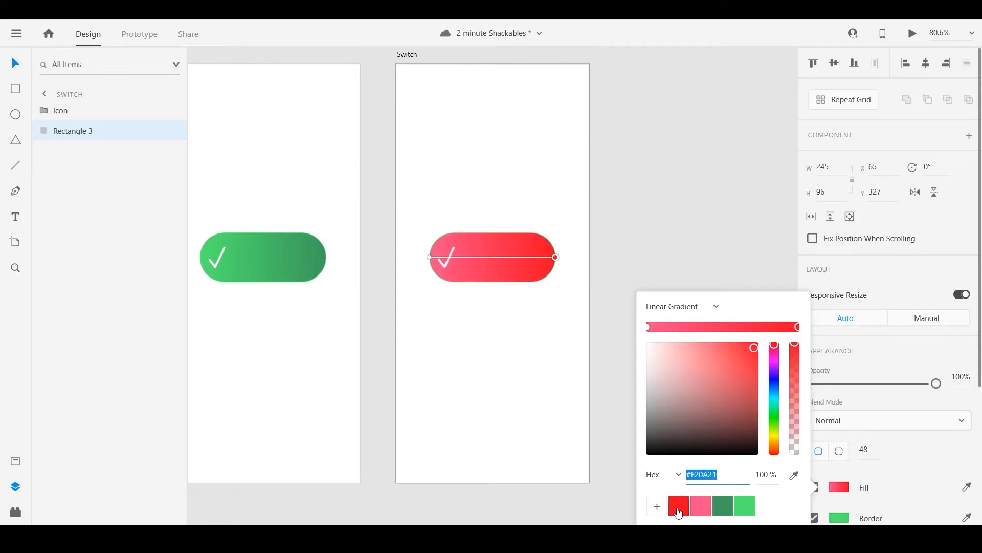
pyautogui.click(839, 517)
pyautogui.click(700, 507)
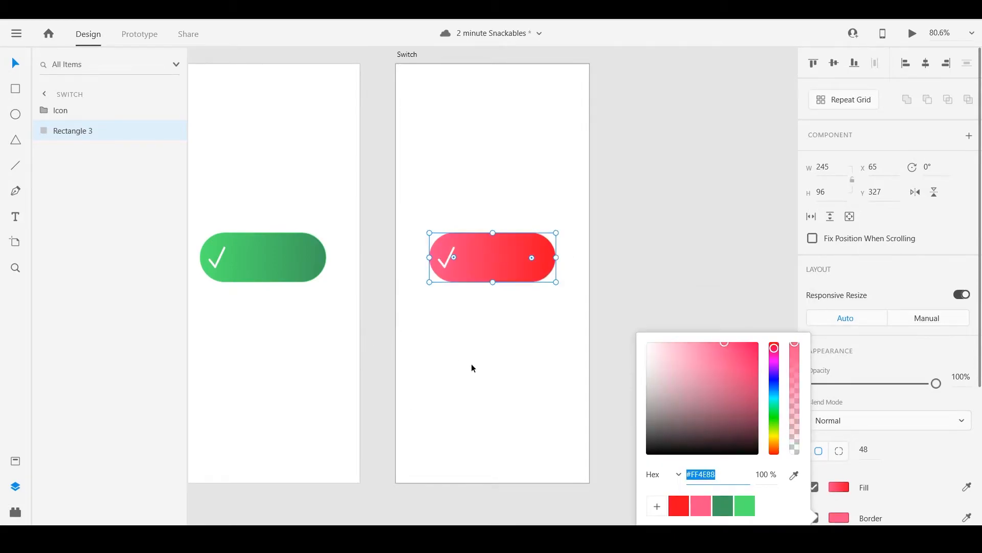
# Step: Move the check mark icon to the right end of the red pill
pyautogui.click(445, 258)
pyautogui.click(446, 260)
pyautogui.moveTo(445, 260); pyautogui.dragTo(526, 251)
# Step: Adjust the two lines of the red pill's icon to form an X and save the document
pyautogui.doubleClick(532, 260)
pyautogui.click(530, 264)
pyautogui.click(550, 272)
pyautogui.click(561, 282)
pyautogui.doubleClick(529, 253)
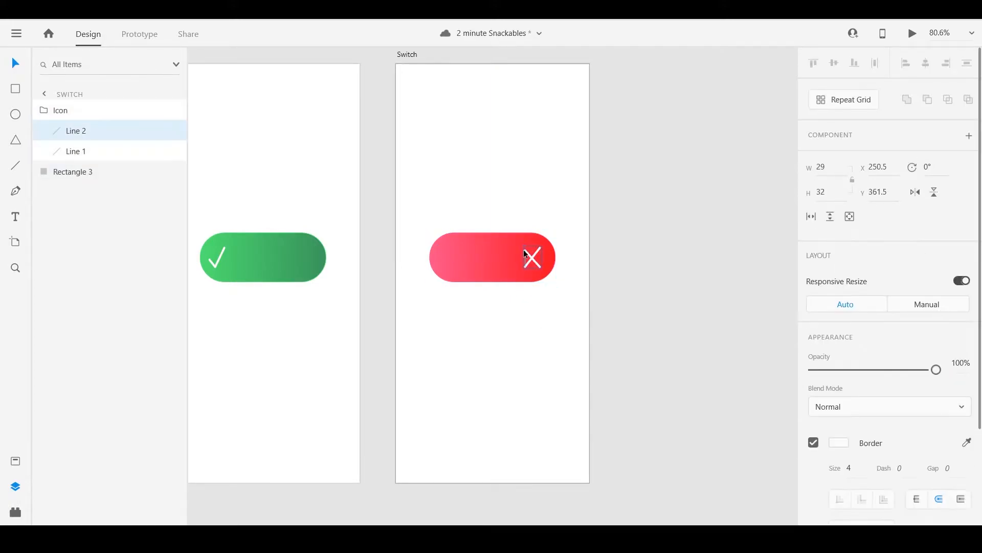
pyautogui.click(539, 251)
pyautogui.click(487, 441)
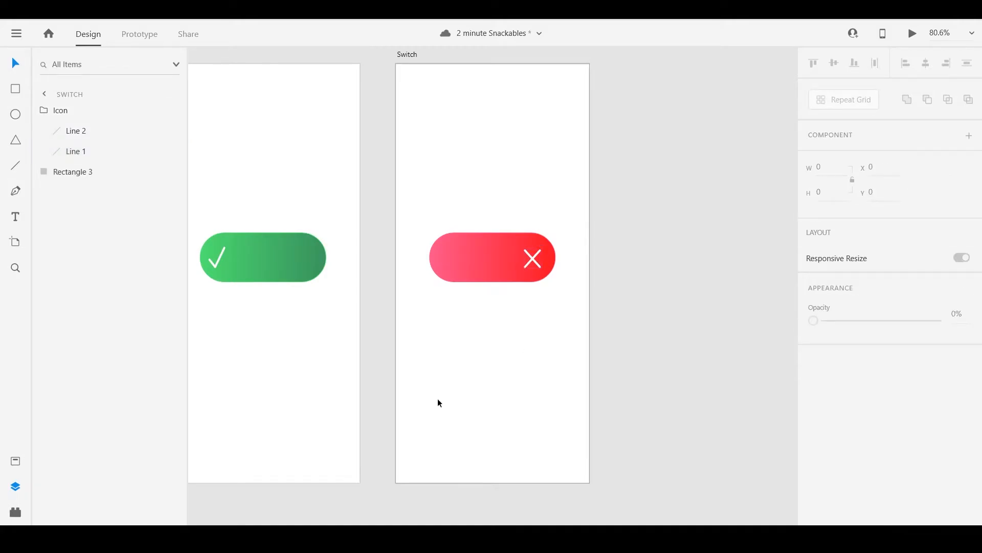
pyautogui.moveTo(276, 347); pyautogui.dragTo(384, 355)
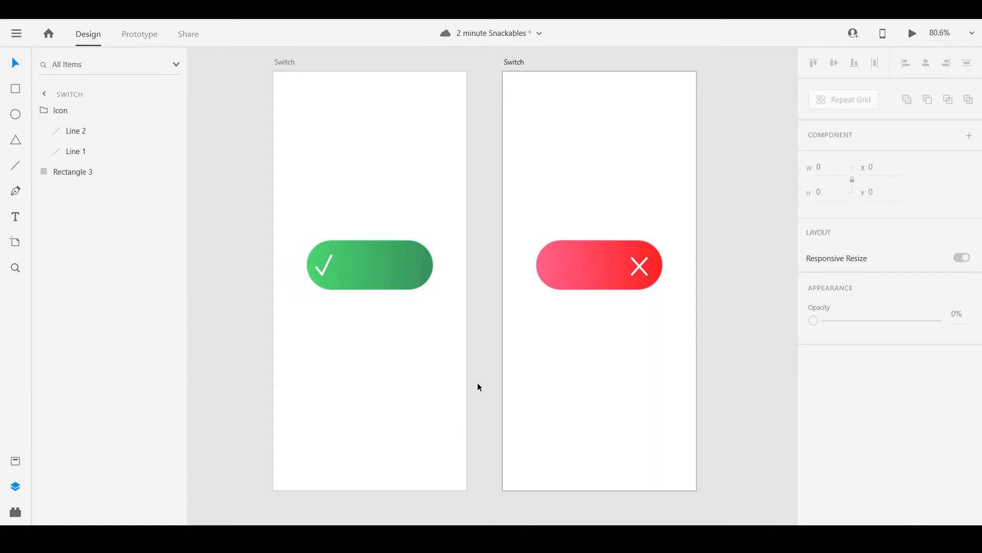
pyautogui.hotkey('ctrl', 's')
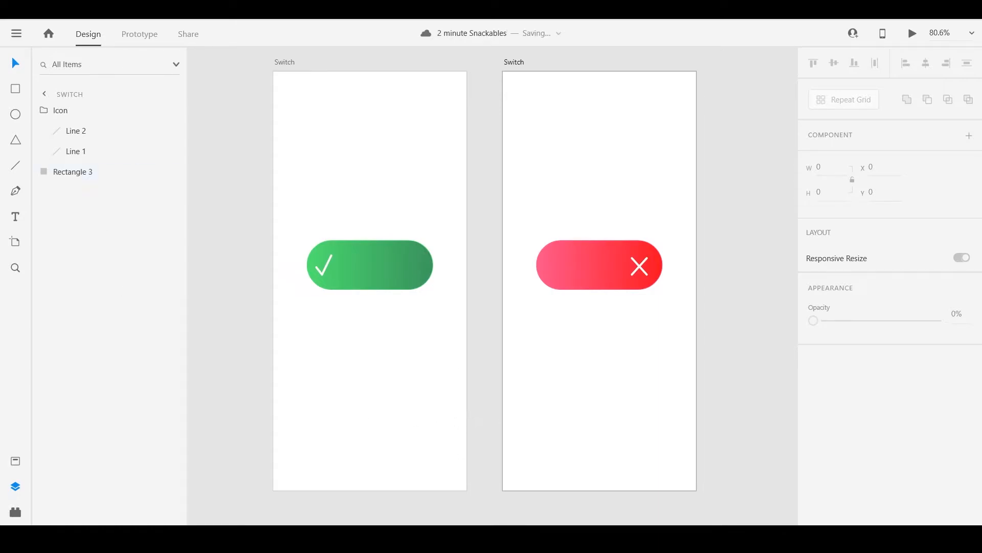
# Step: Switch to prototyping and link the green pill to the artboard with the red pill
pyautogui.click(132, 37)
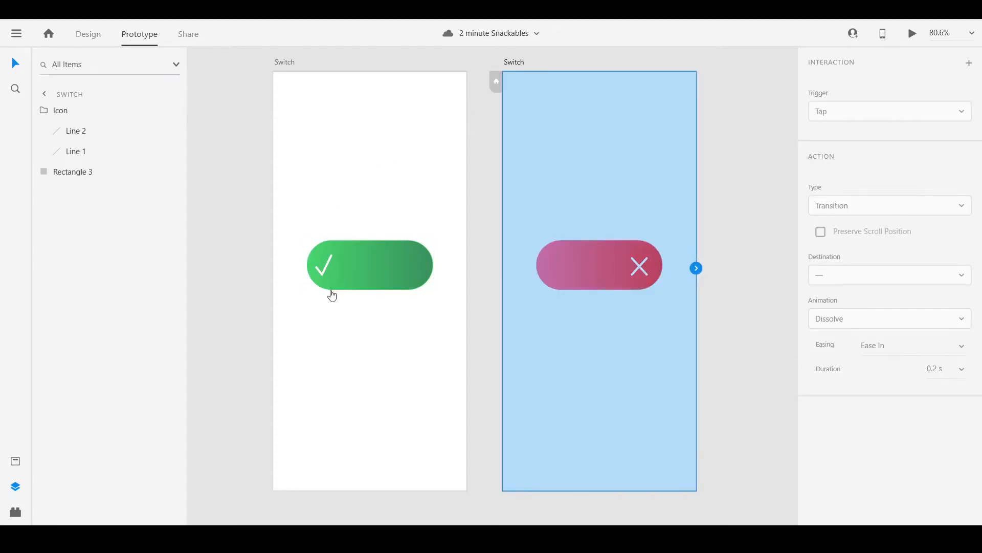
pyautogui.click(386, 274)
pyautogui.moveTo(447, 264); pyautogui.dragTo(520, 254)
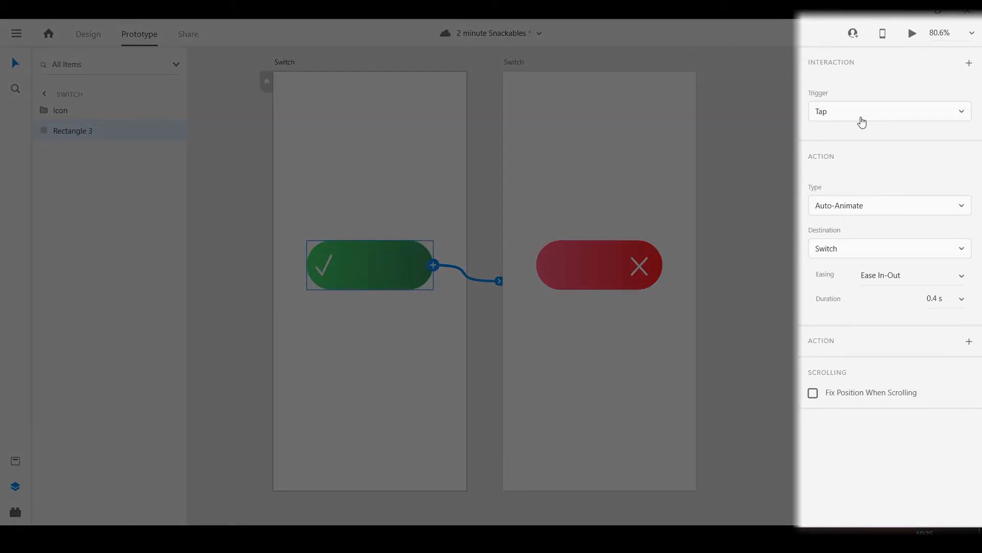
# Step: Keep the green pill's tap action as Auto-Animate and set its duration to 0.6 s
pyautogui.click(854, 205)
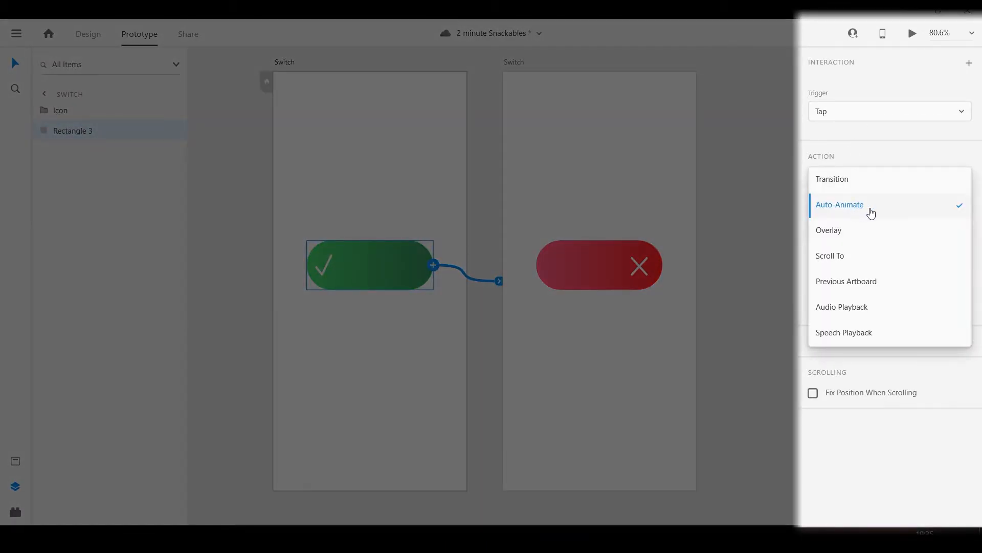
pyautogui.click(855, 208)
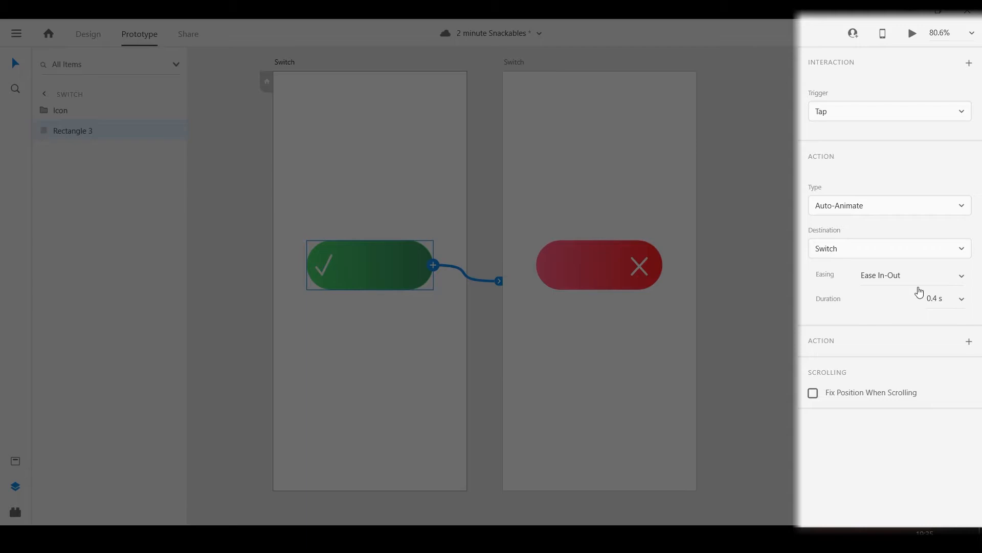
pyautogui.click(961, 302)
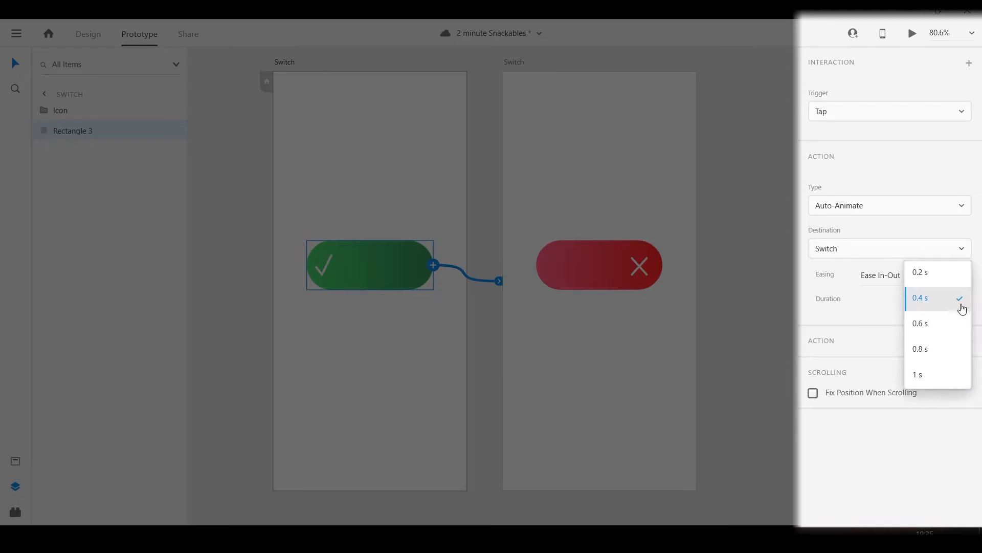
pyautogui.click(943, 328)
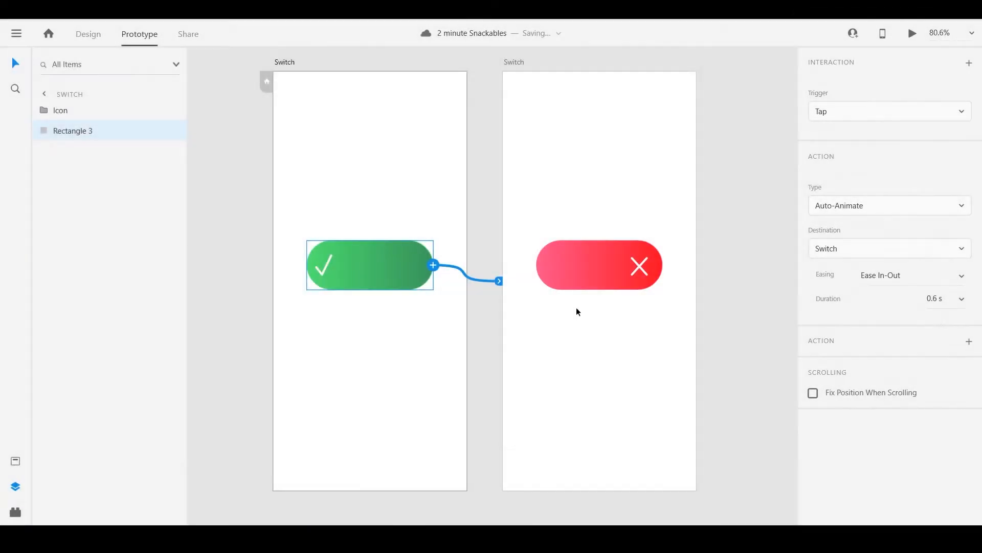
# Step: Link the red pill back to the artboard with the green pill
pyautogui.click(577, 277)
pyautogui.click(576, 274)
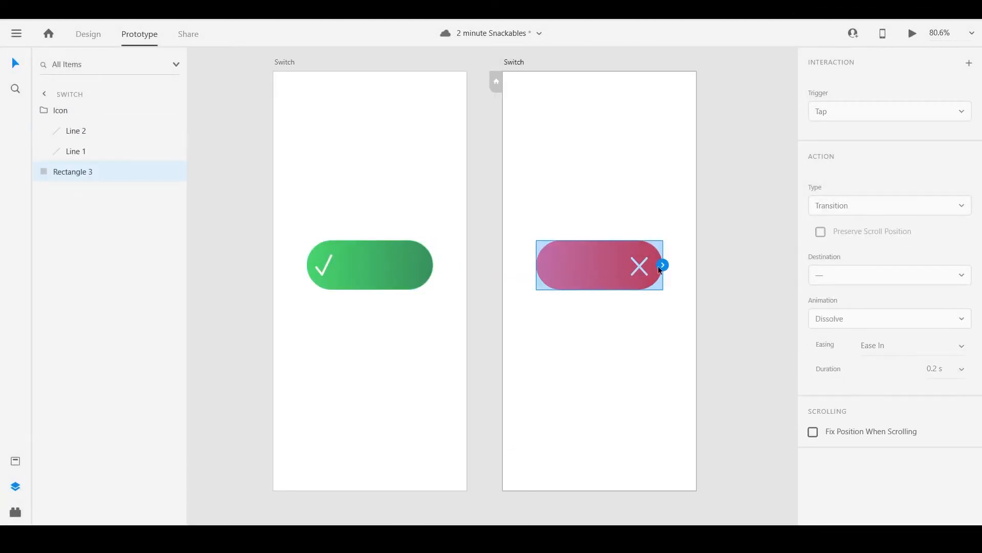
pyautogui.moveTo(664, 265); pyautogui.dragTo(429, 328)
# Step: Preview the prototype from the green switch and toggle the switch several times to check the animation
pyautogui.click(357, 280)
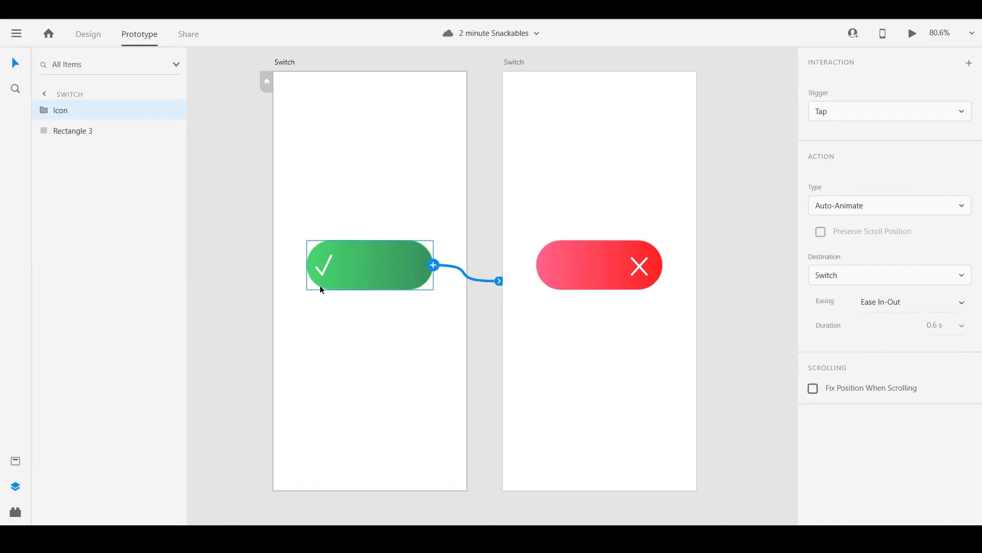
pyautogui.hotkey('ctrl', 'Return')
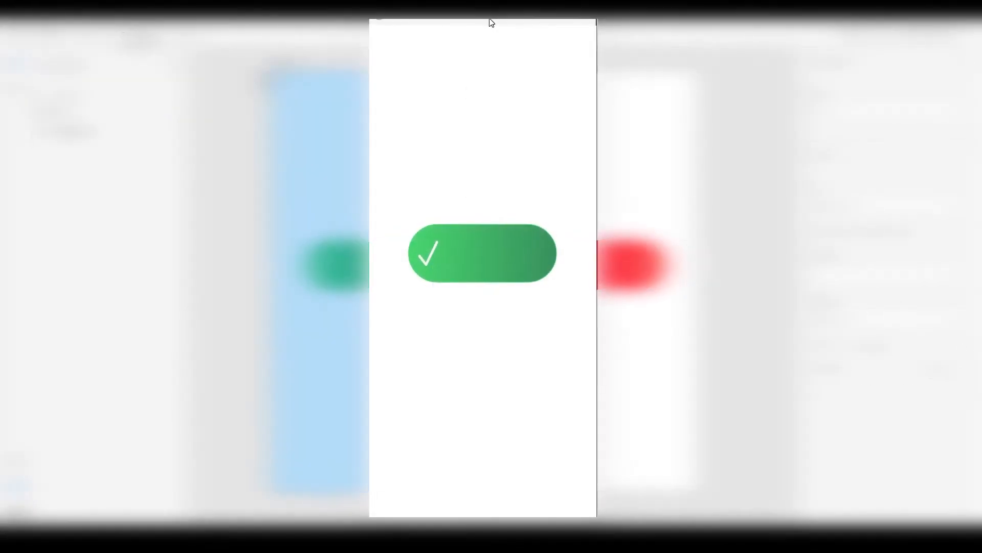
pyautogui.click(474, 279)
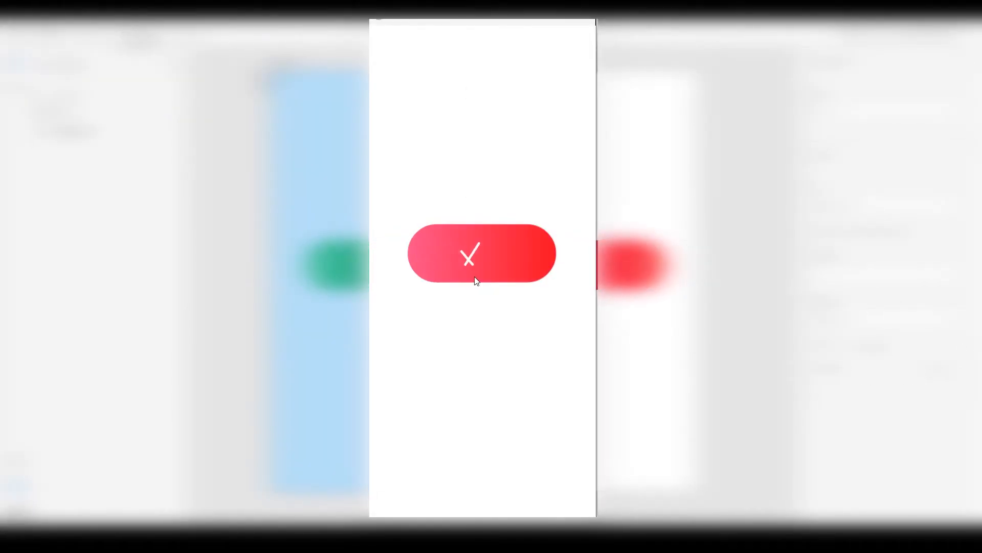
pyautogui.click(475, 280)
pyautogui.click(476, 280)
pyautogui.click(475, 280)
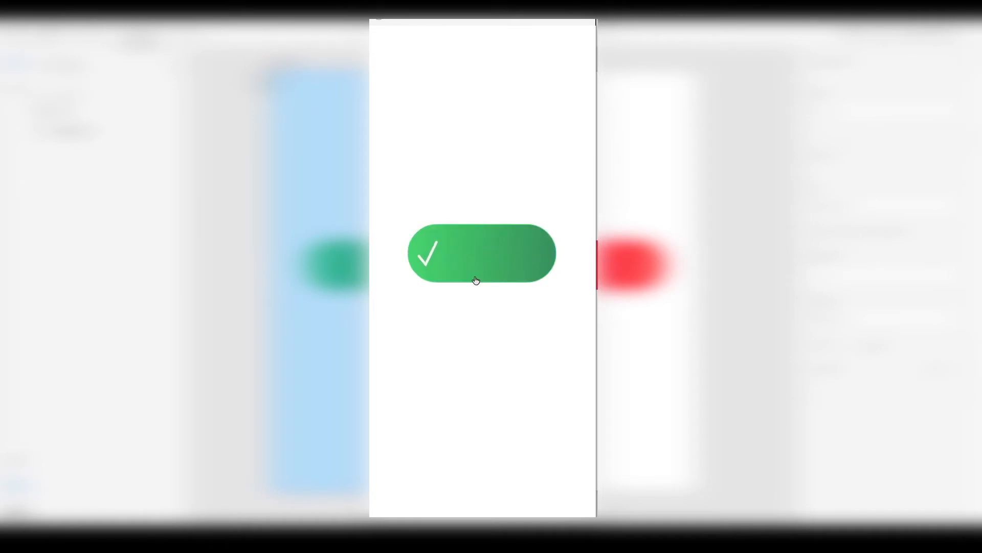
# Step: Toggle the previewed switch between its green and red states again to check the colour transition
pyautogui.click(475, 280)
pyautogui.click(476, 280)
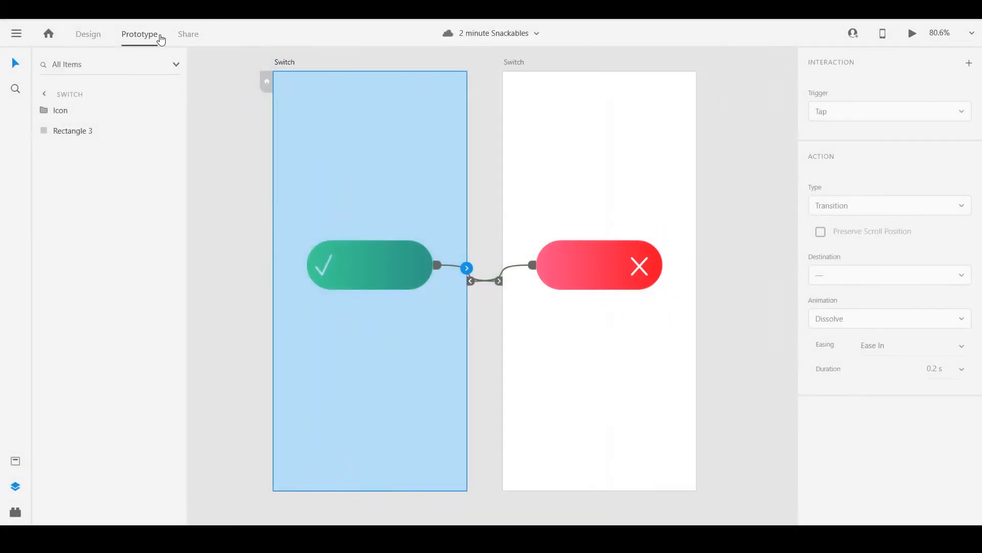
# Step: Return to design mode and duplicate the green pill in place on the check mark artboard
pyautogui.click(79, 35)
pyautogui.click(282, 59)
pyautogui.click(352, 244)
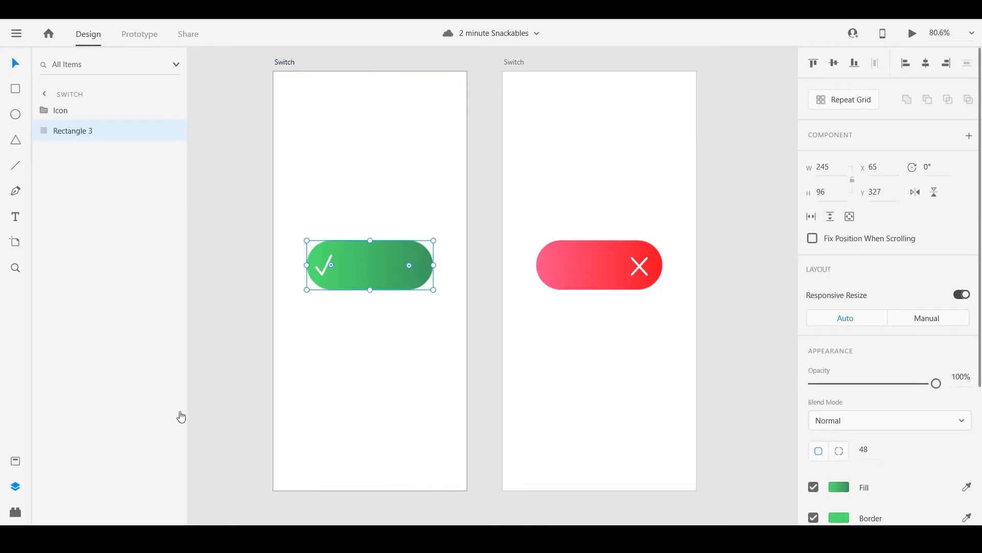
pyautogui.hotkey('ctrl', 'd')
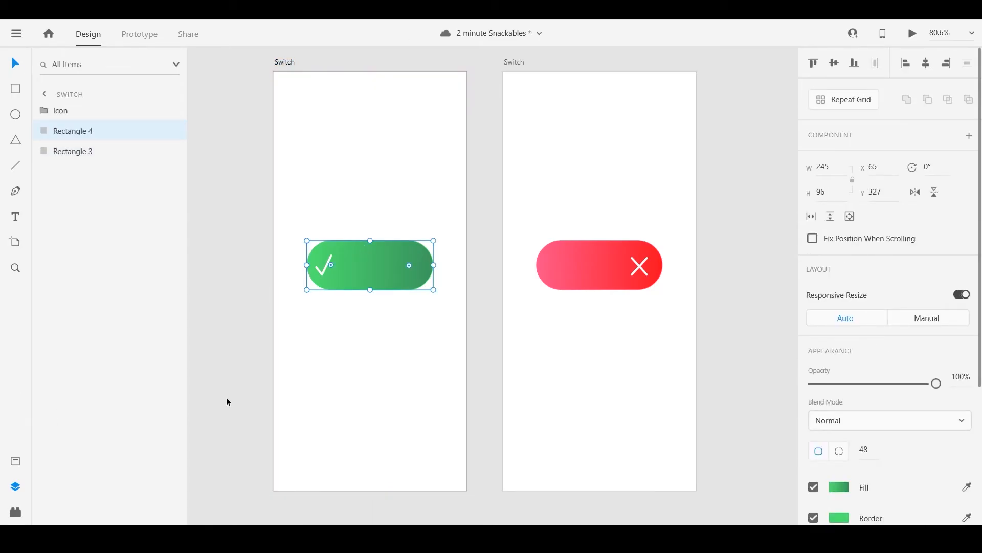
# Step: Recolour the duplicated pill with a pink-to-red linear gradient fill and a pink border using the saved swatches
pyautogui.click(843, 491)
pyautogui.click(648, 327)
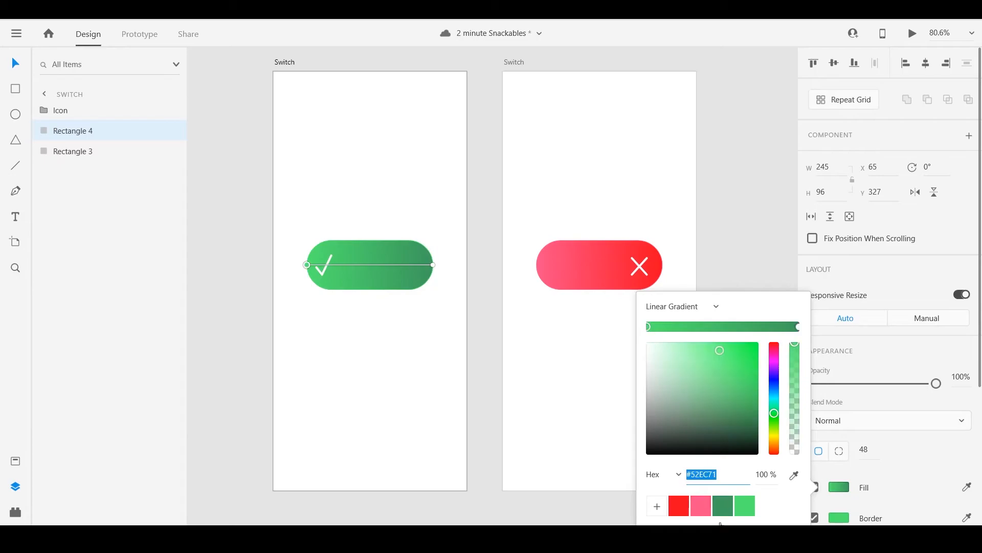
pyautogui.click(700, 505)
pyautogui.click(798, 328)
pyautogui.click(679, 506)
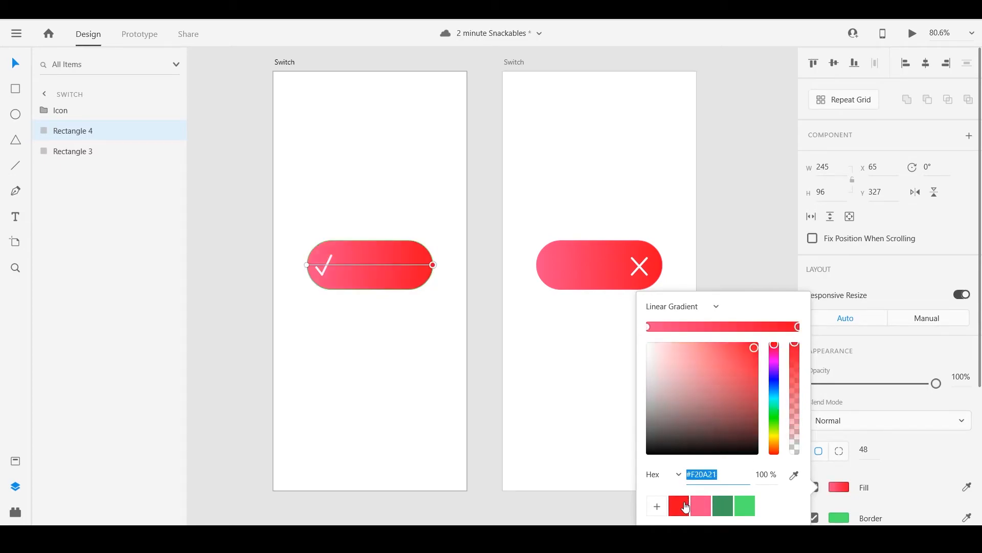
pyautogui.click(840, 517)
pyautogui.click(693, 508)
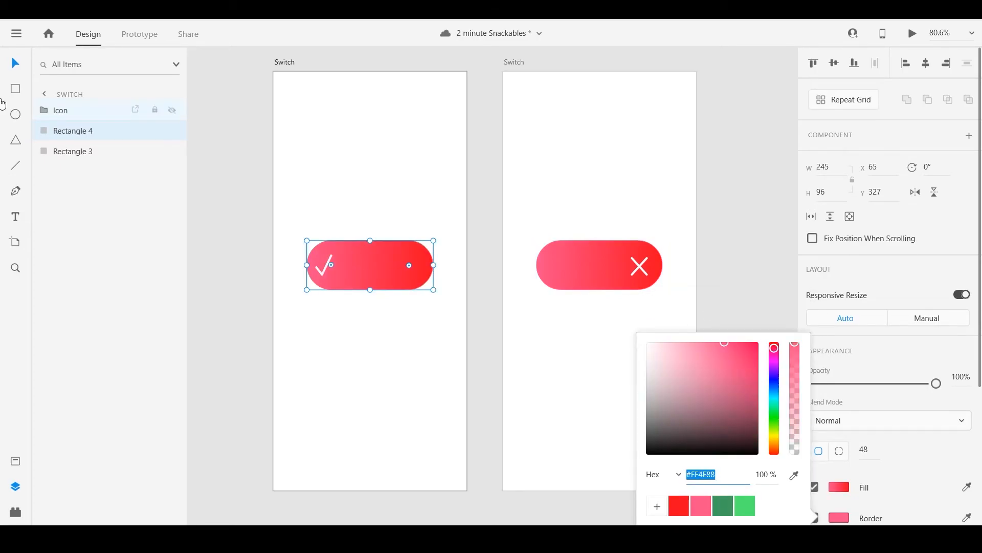
# Step: Combine the red copy and the original green pill, Rectangle 4 and Rectangle 3, with the Intersect operation
pyautogui.click(80, 140)
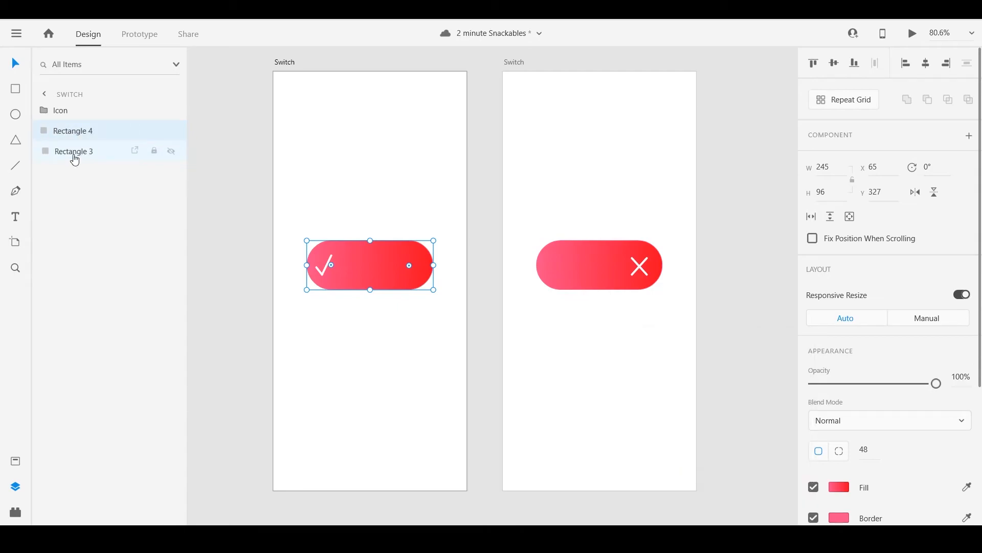
pyautogui.keyDown('shift'); pyautogui.click(74, 158); pyautogui.keyUp('shift')
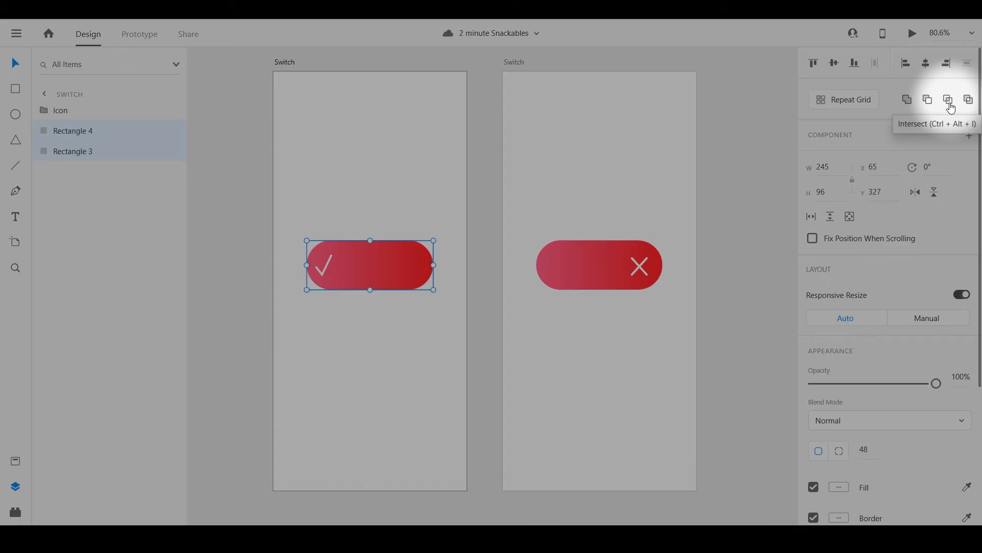
pyautogui.click(949, 101)
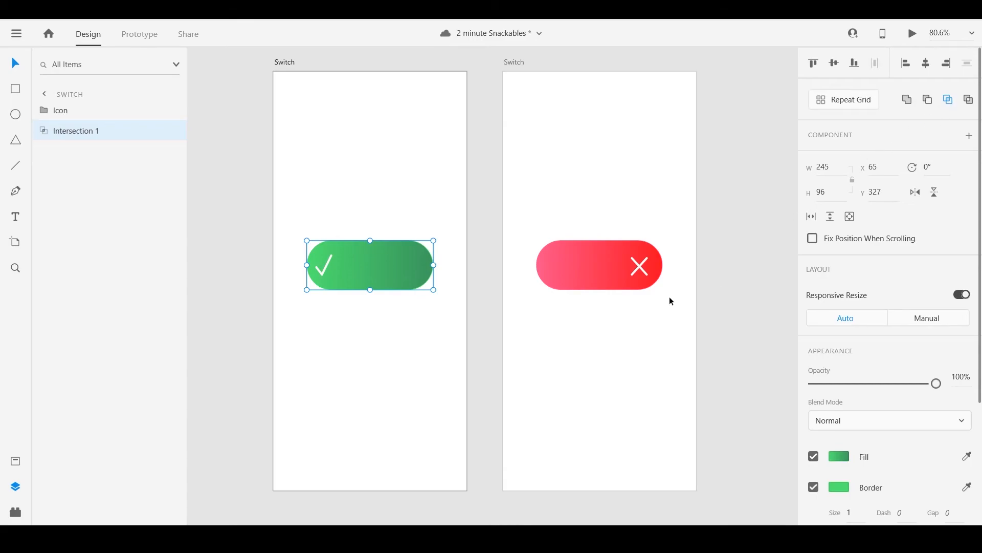
# Step: Duplicate the red pill on the X artboard and give the copy a light-to-dark green gradient fill and a light green border
pyautogui.click(636, 323)
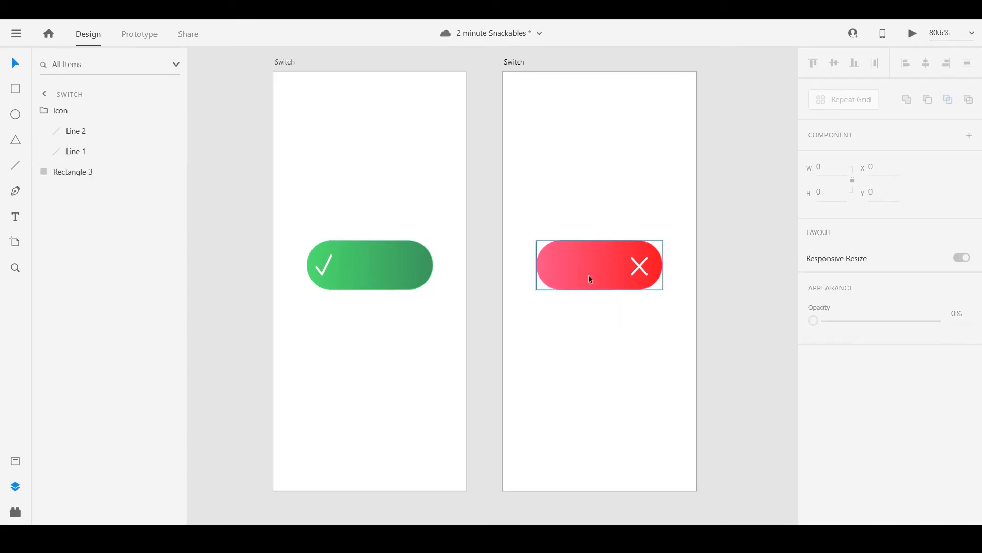
pyautogui.click(575, 265)
pyautogui.hotkey('ctrl', 'd')
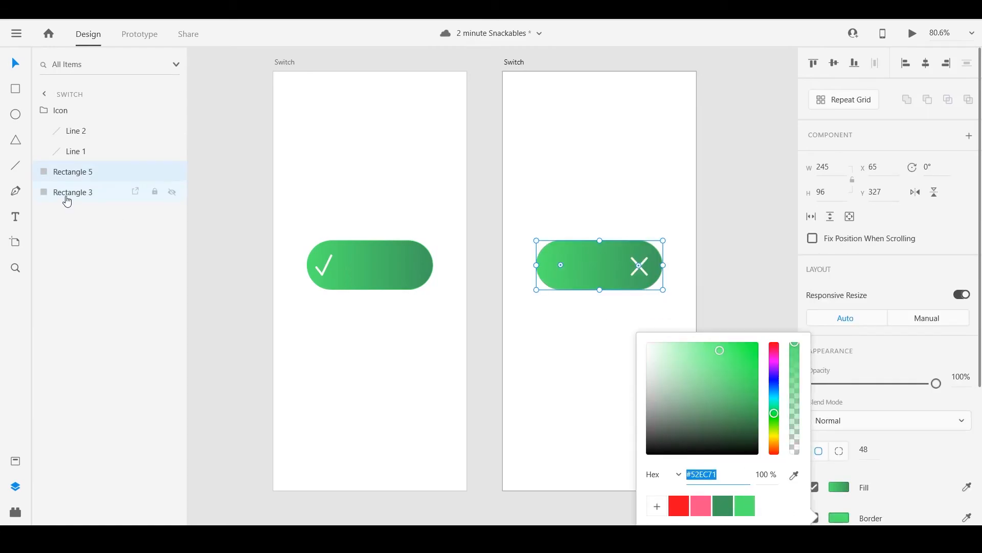
# Step: Intersect the green copy with the original red pill beneath it on the X artboard
pyautogui.click(67, 200)
pyautogui.keyDown('shift'); pyautogui.click(69, 193); pyautogui.keyUp('shift')
pyautogui.click(951, 103)
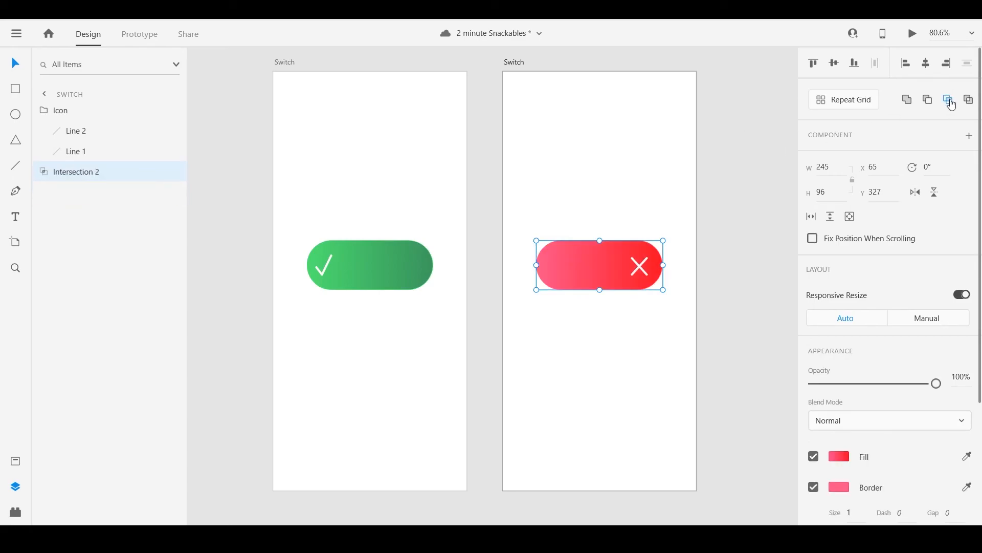
# Step: Preview the prototype from the check mark artboard and toggle the switch to check the revised colour animation
pyautogui.press('Escape')
pyautogui.click(288, 62)
pyautogui.click(914, 34)
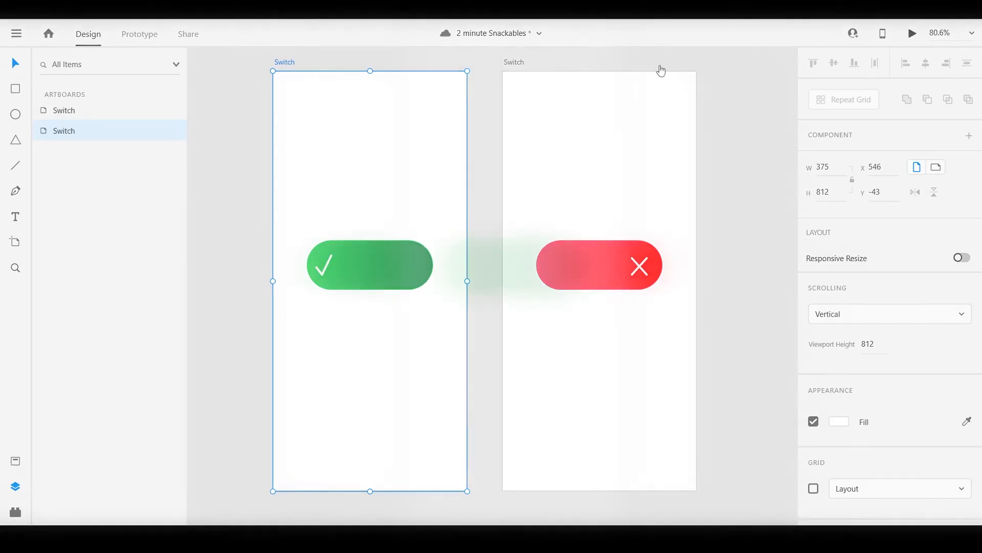
pyautogui.click(500, 283)
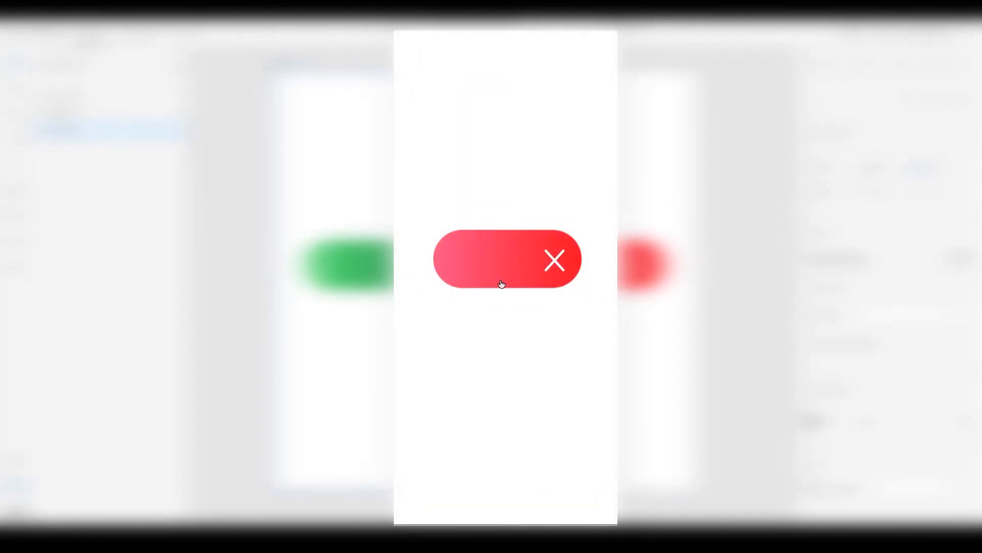